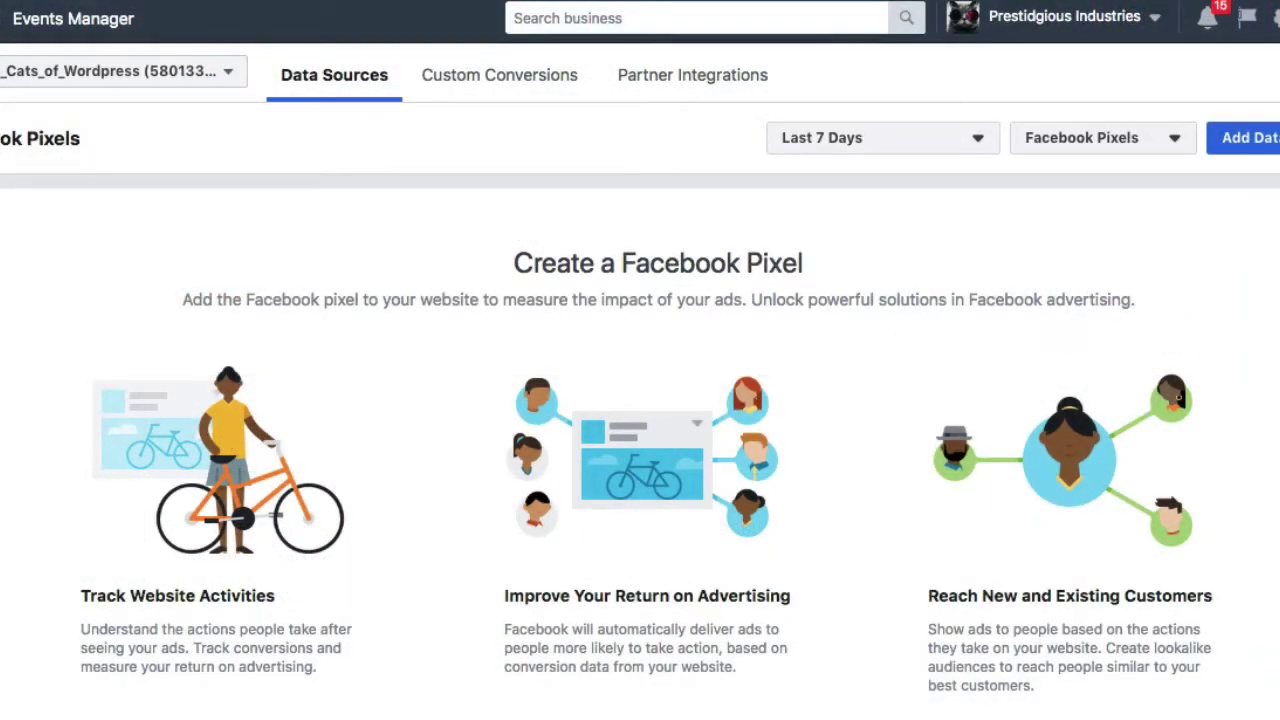
# Step: Start creating a Facebook pixel from the Facebook Pixels page
pyautogui.scroll(-2, 640, 400)
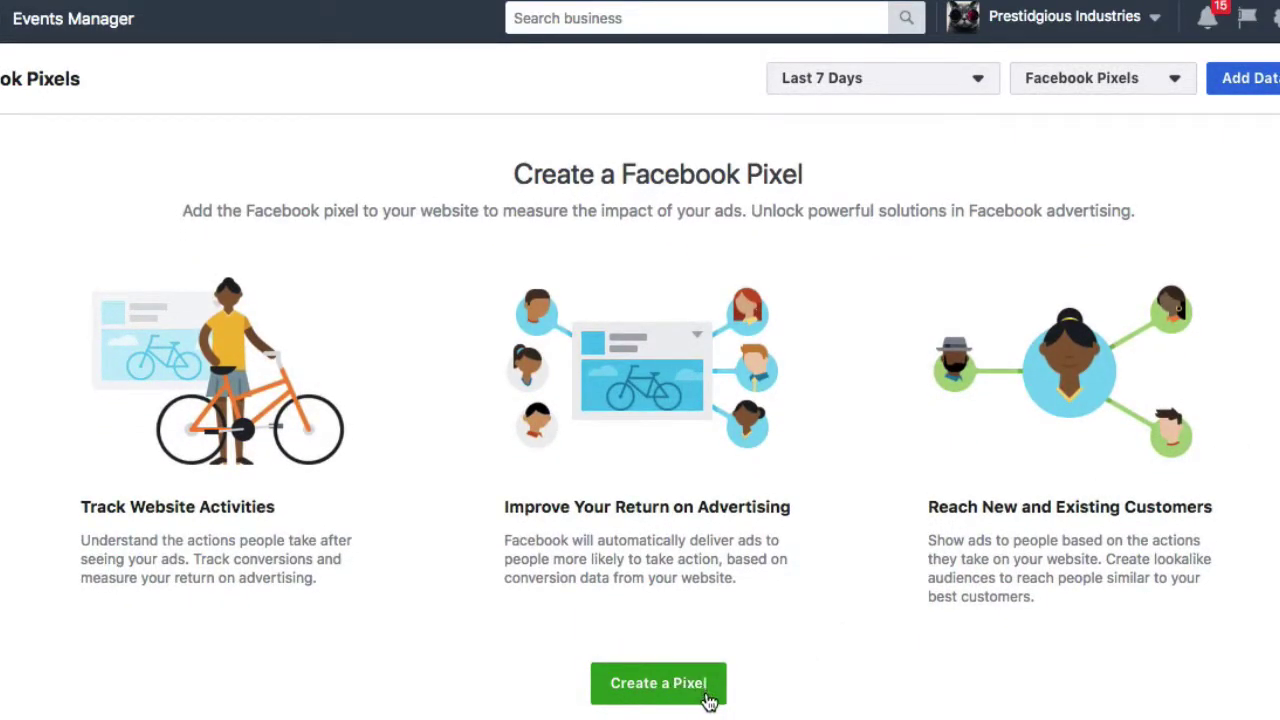
pyautogui.click(670, 703)
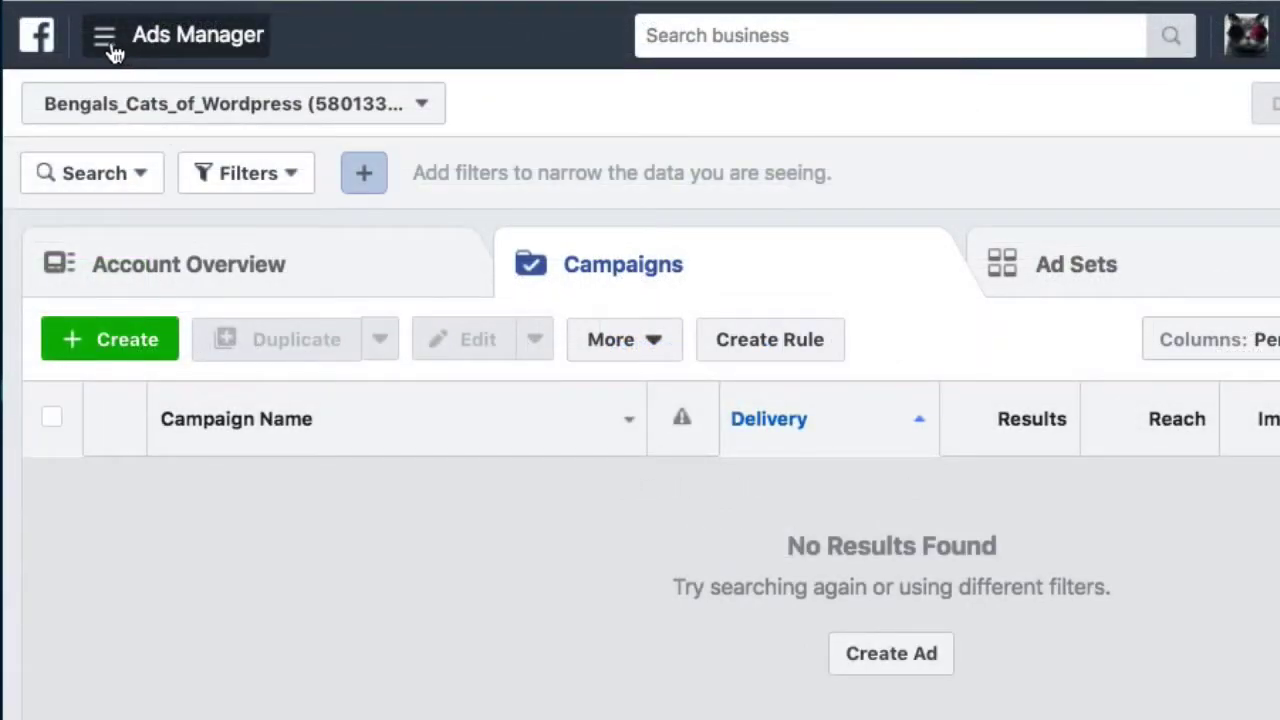
# Step: Go from Ads Manager to the Pixels page of Events Manager
pyautogui.click(106, 42)
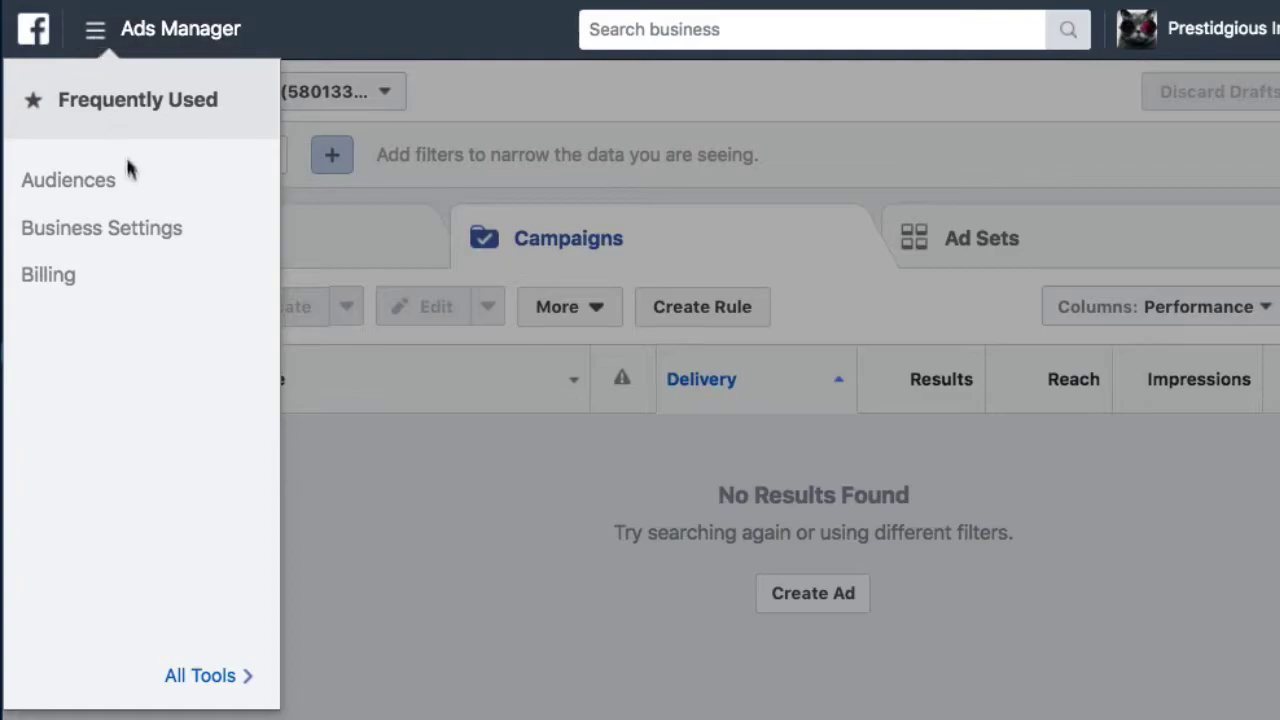
pyautogui.moveTo(140, 677)
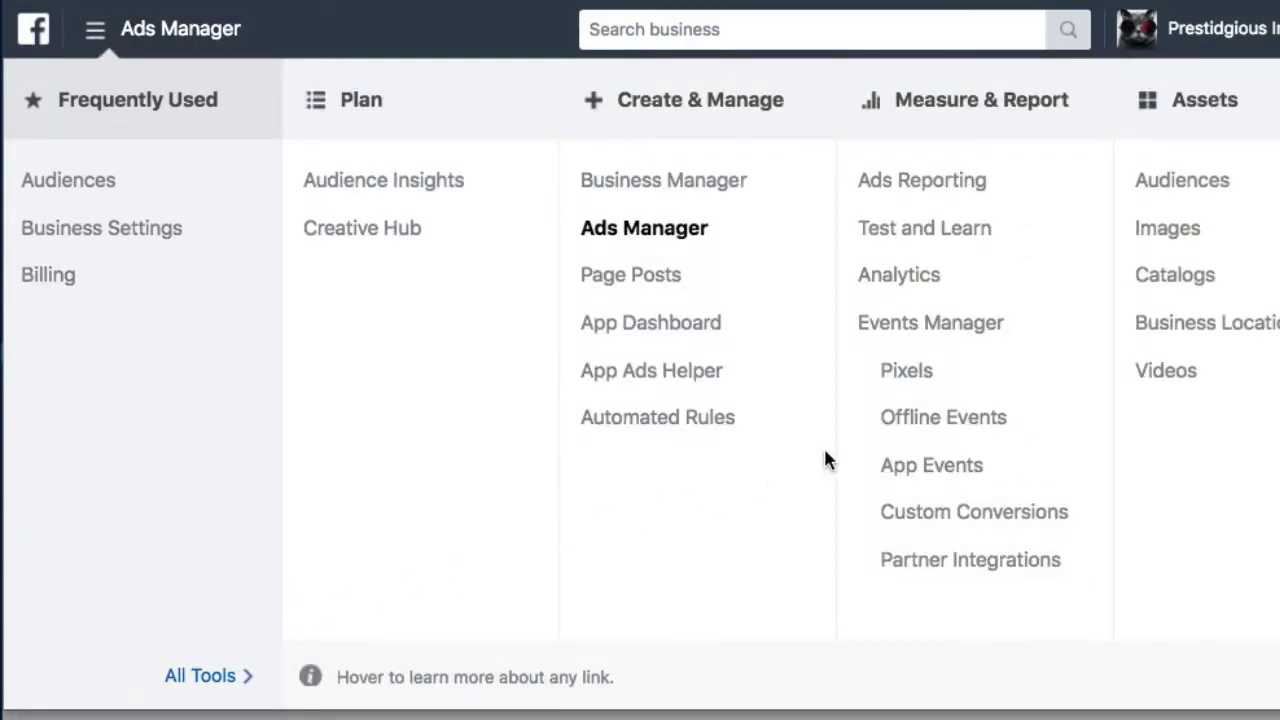
pyautogui.click(901, 386)
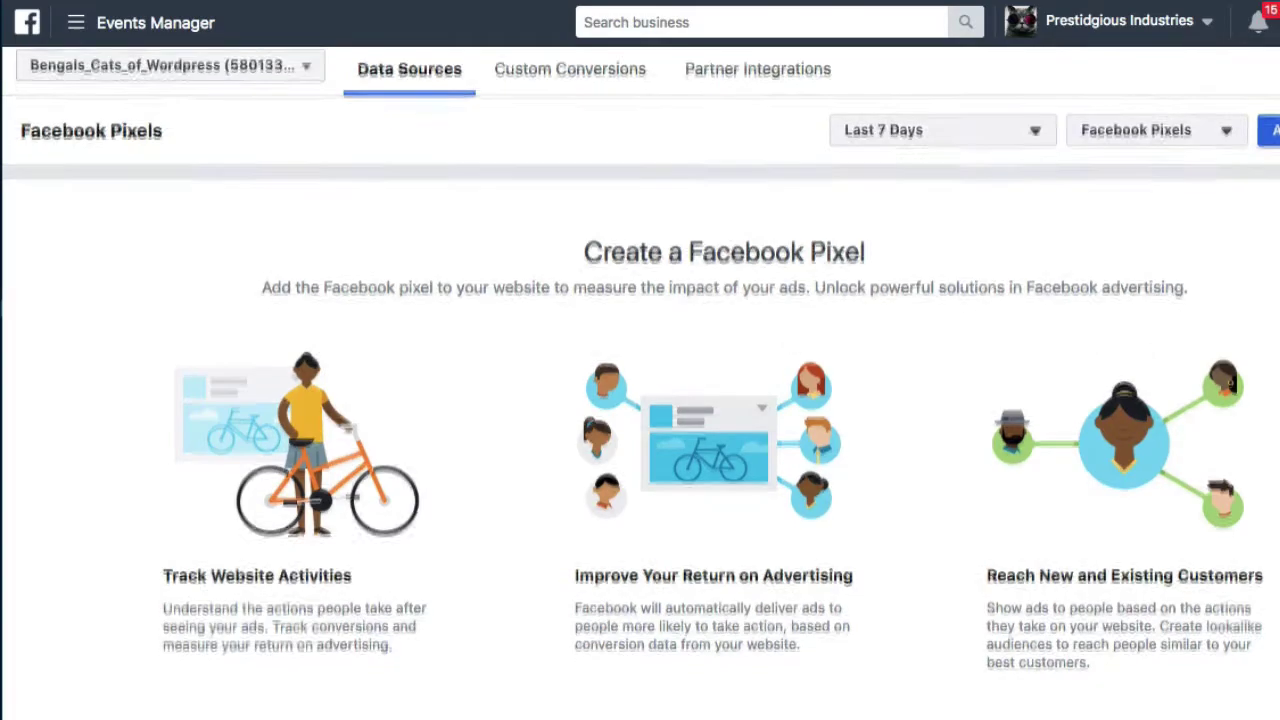
# Step: Create a Facebook pixel named Bengal_Bytes and choose WordPress as its partner platform
pyautogui.scroll(-2, 640, 380)
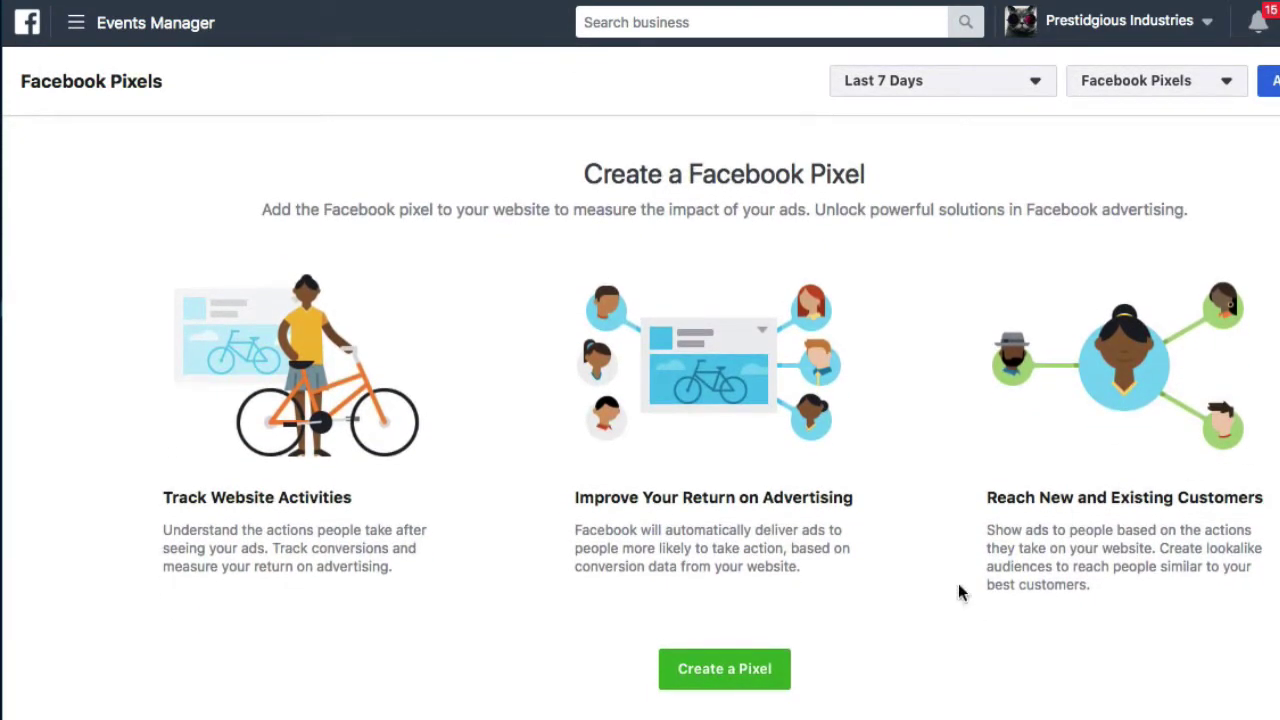
pyautogui.click(740, 669)
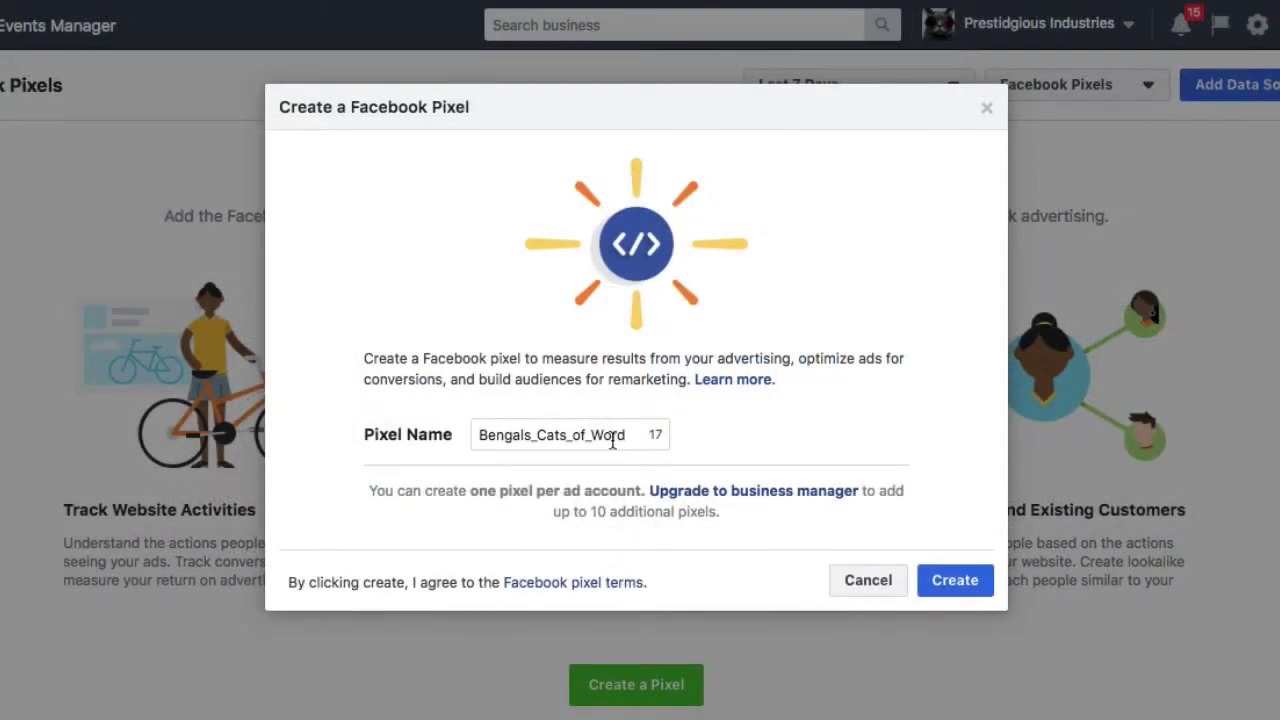
pyautogui.click(623, 434)
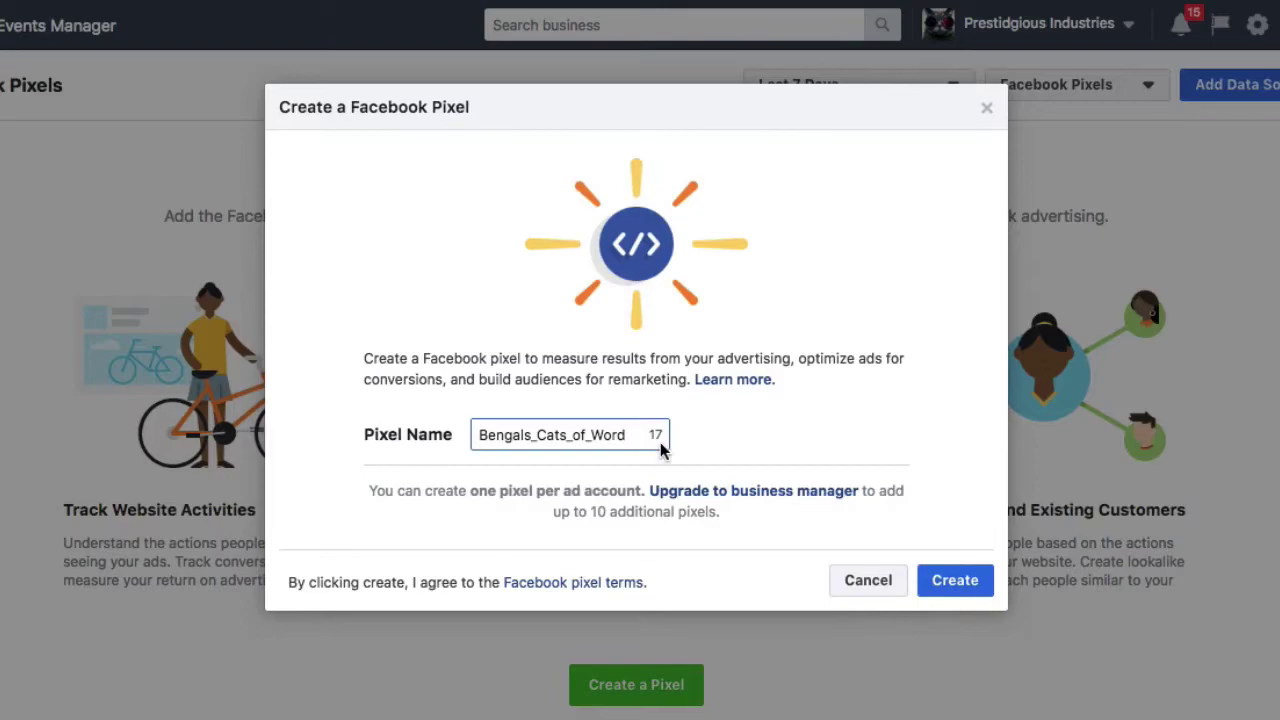
pyautogui.press('End')
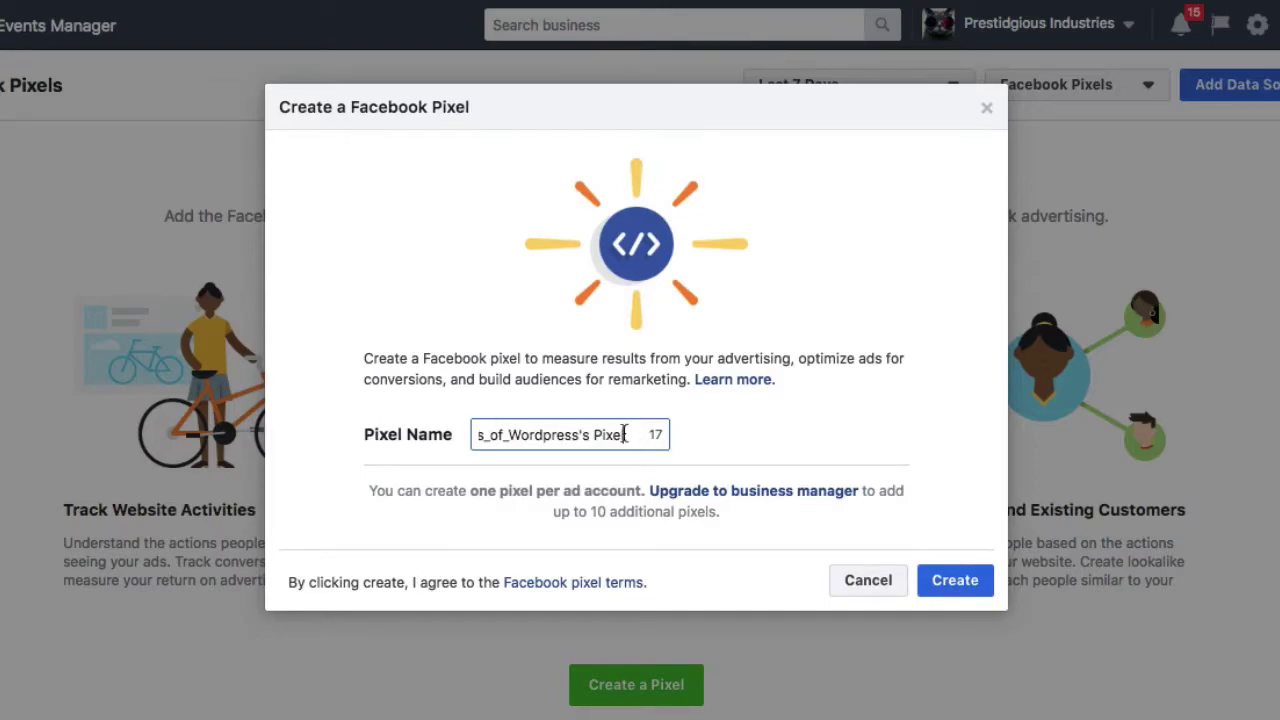
pyautogui.press('super+a')
pyautogui.press('Right')
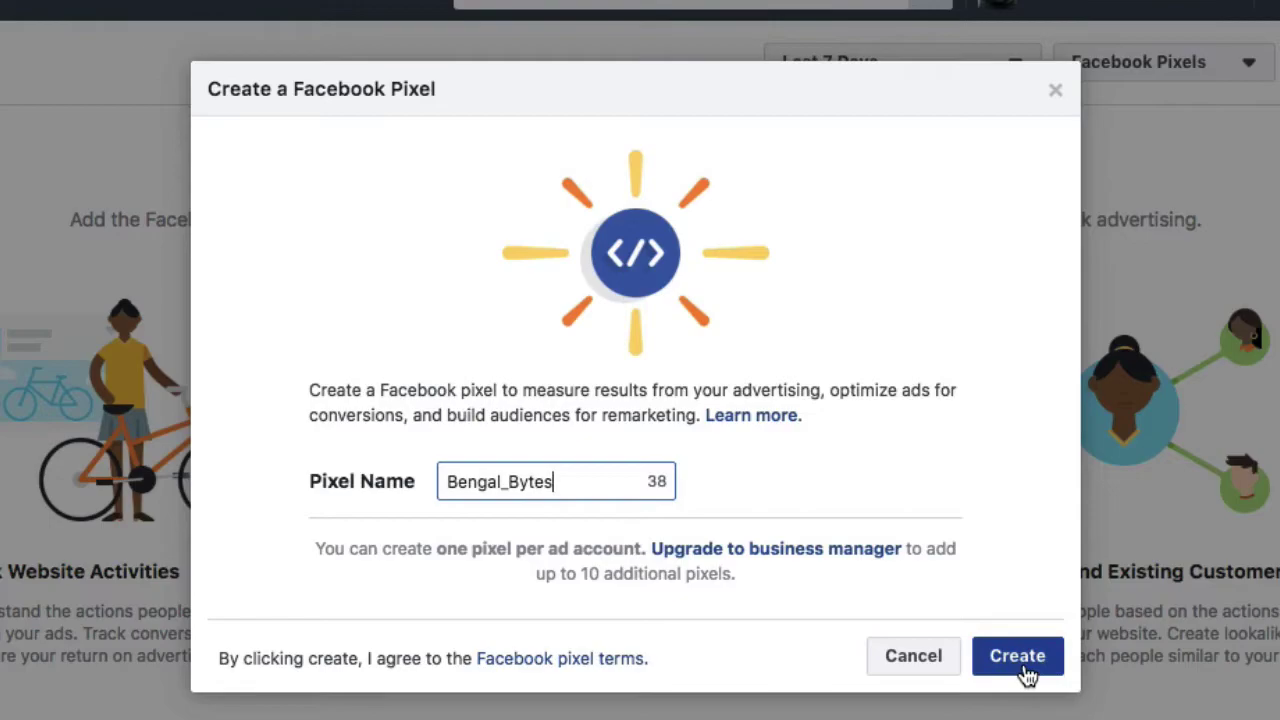
pyautogui.click(1025, 668)
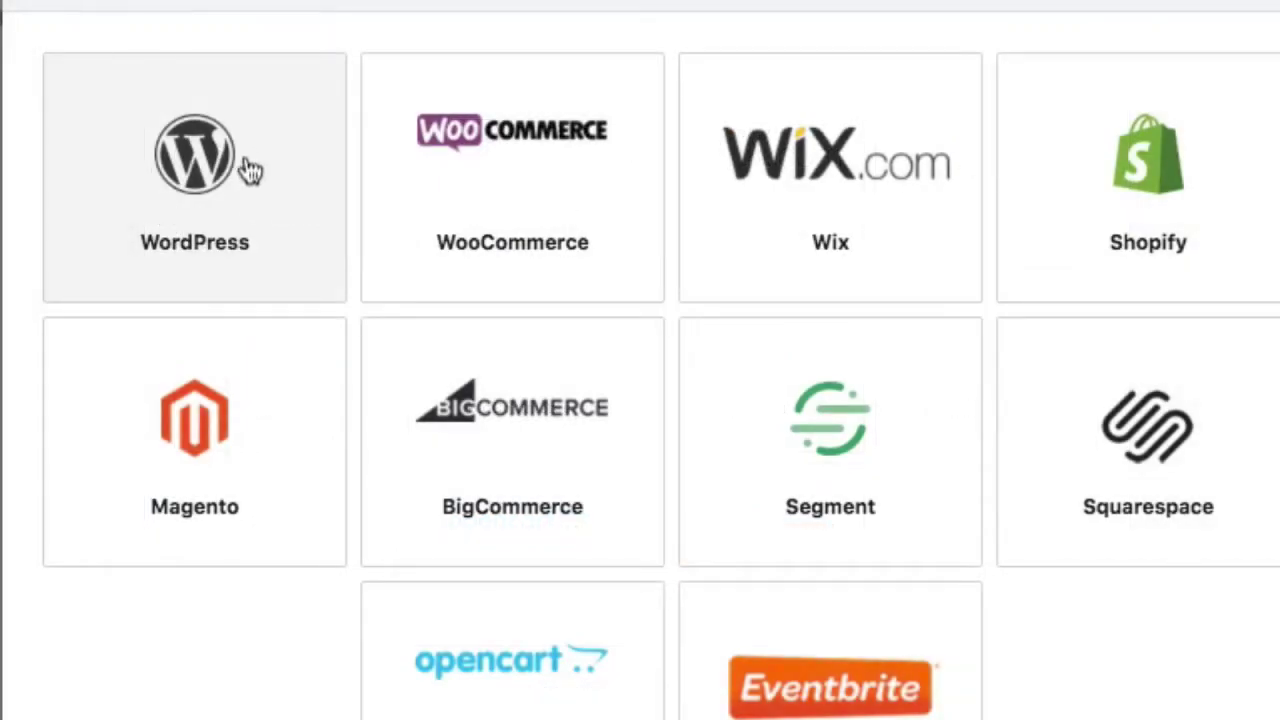
pyautogui.click(268, 222)
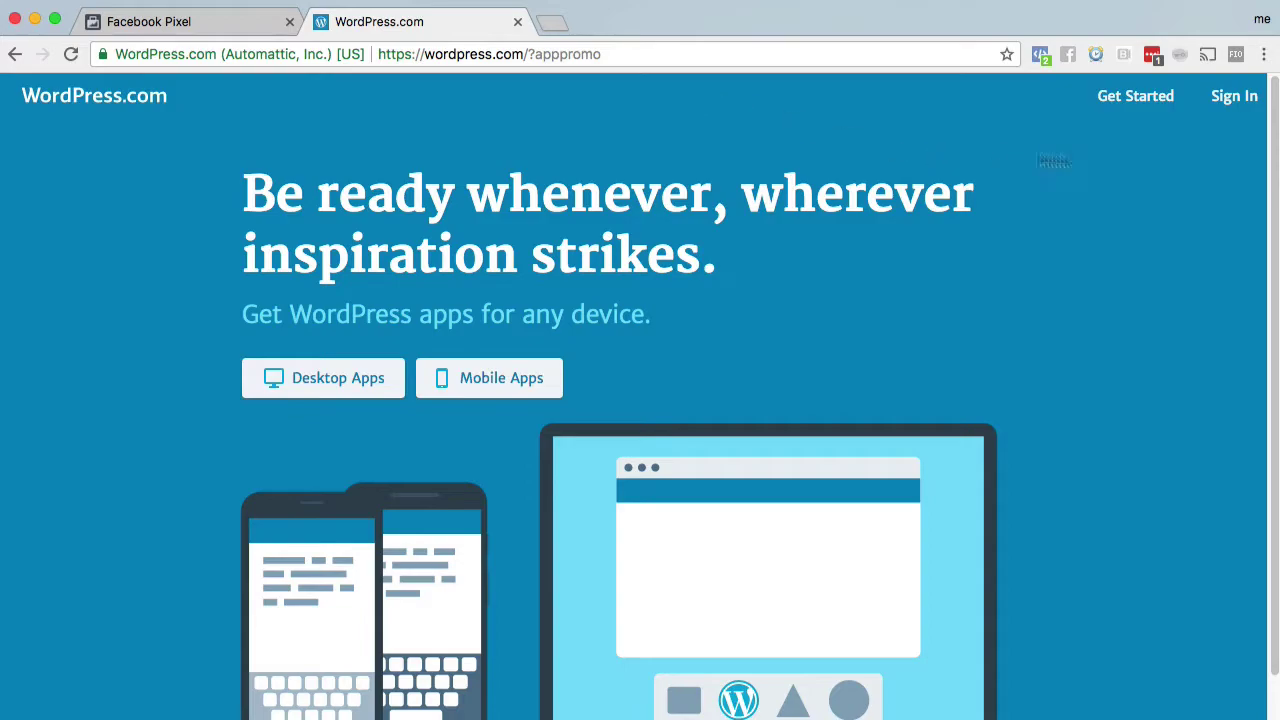
# Step: Log in to WordPress.com with the prefilled account e-mail and password
pyautogui.click(1228, 102)
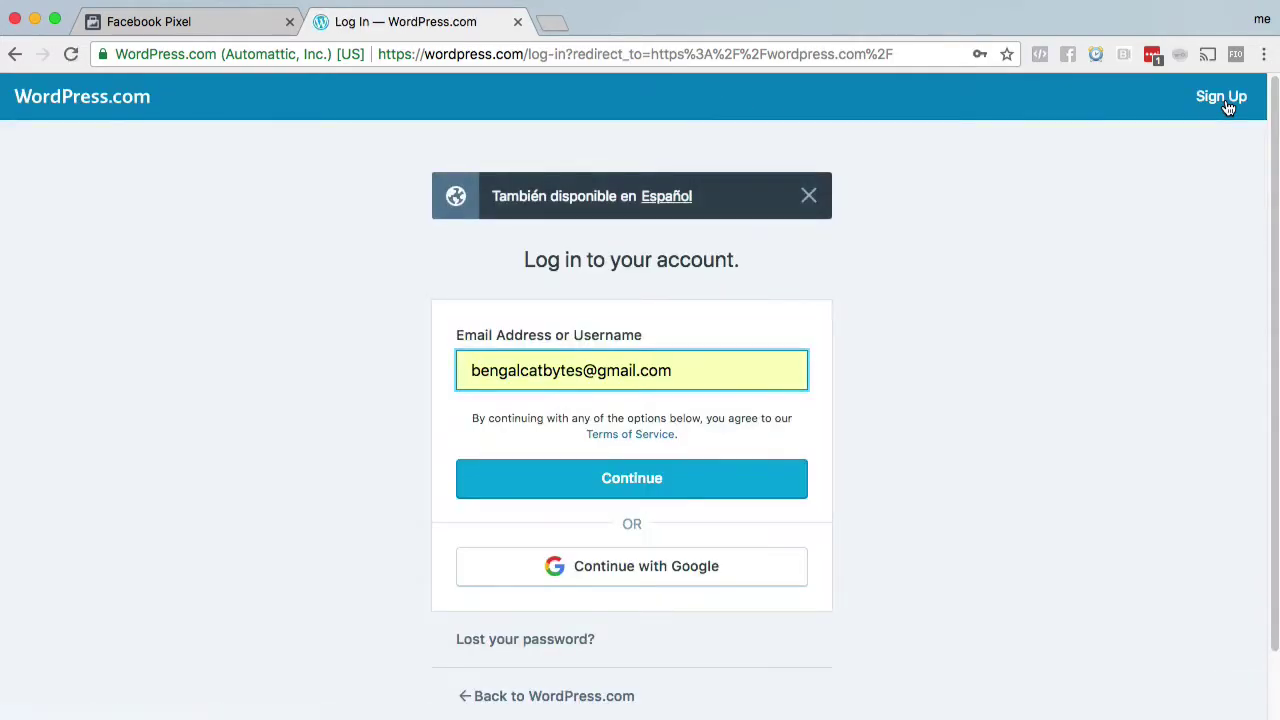
pyautogui.click(668, 480)
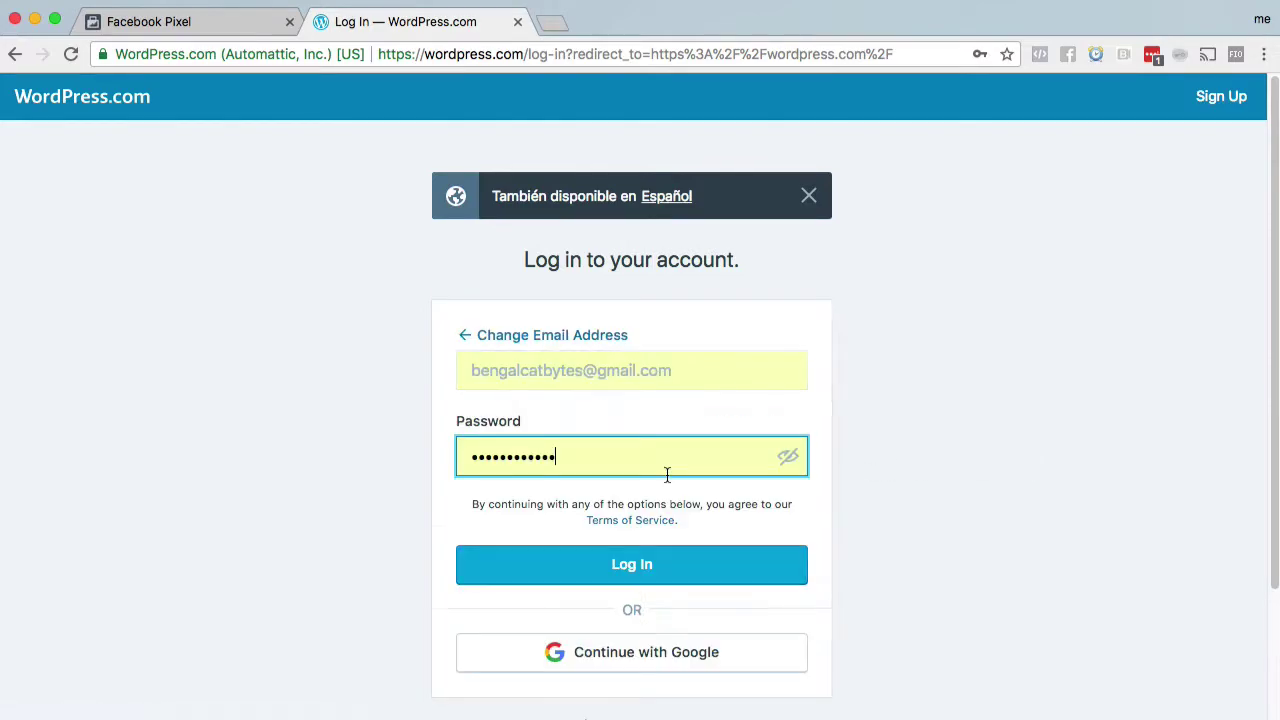
pyautogui.click(630, 571)
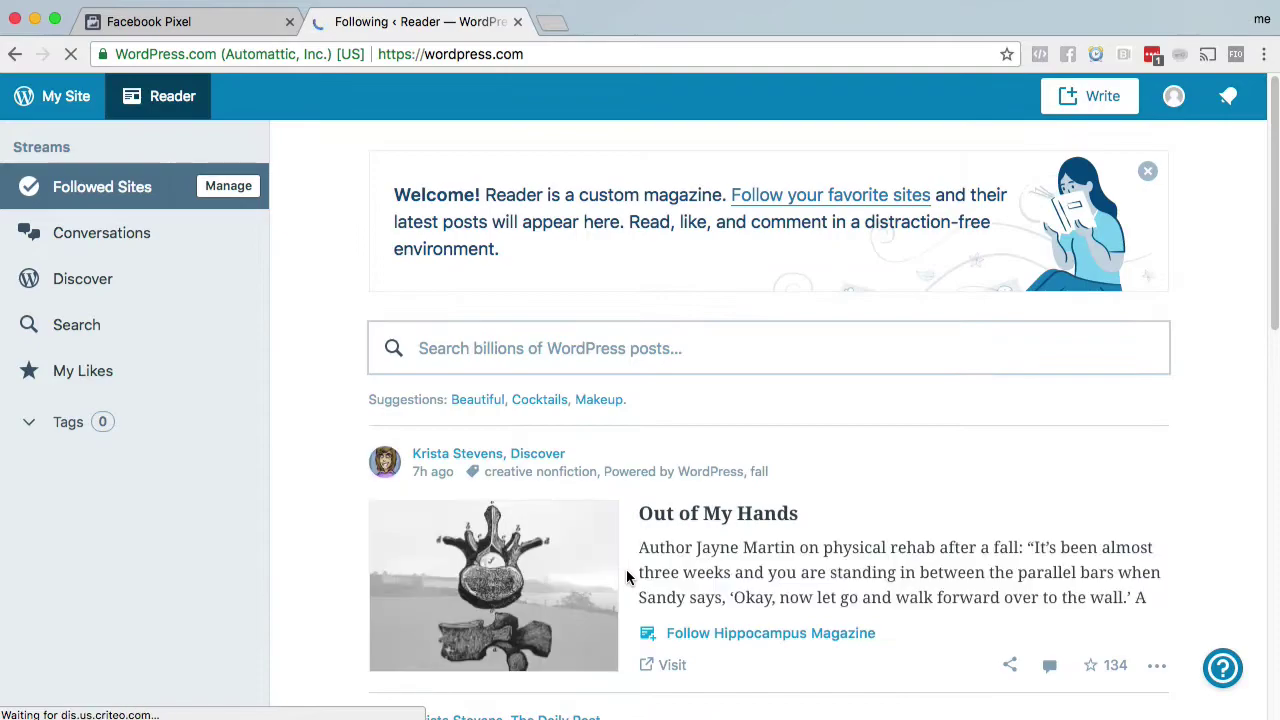
# Step: Open the plugin upload page for the Bengal Cat Bytes site
pyautogui.click(53, 104)
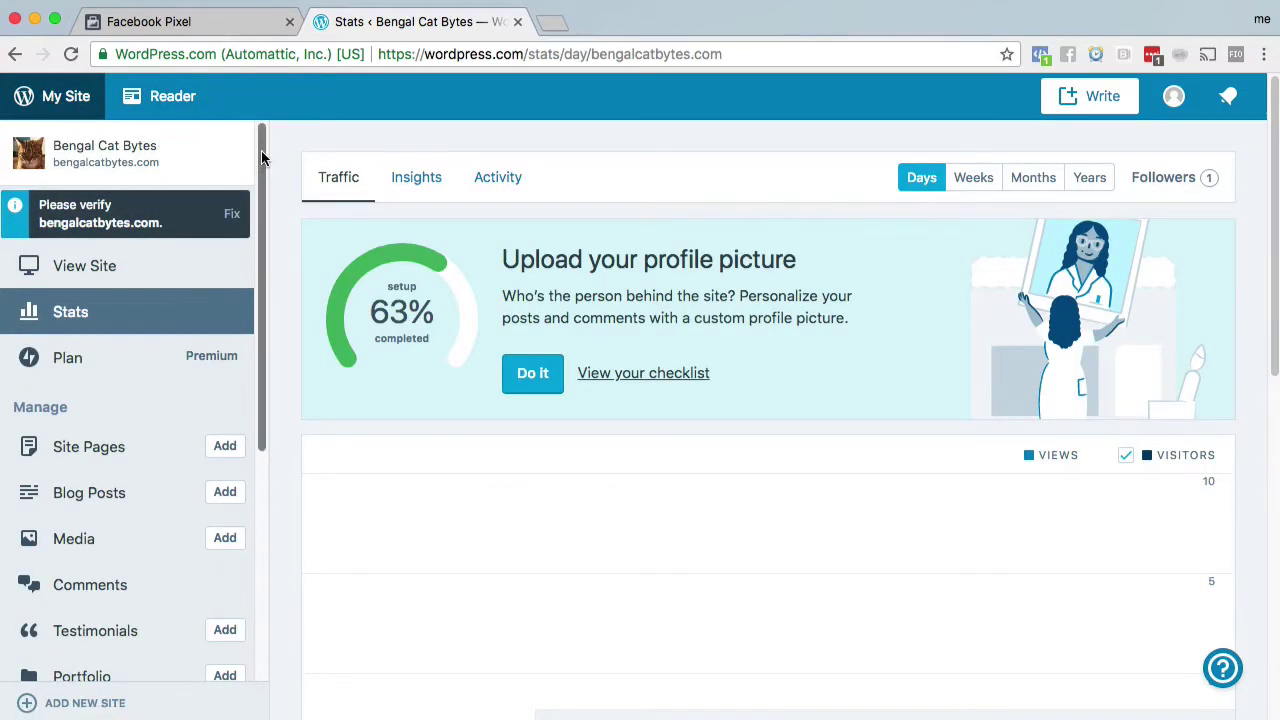
pyautogui.moveTo(262, 157); pyautogui.dragTo(239, 381)
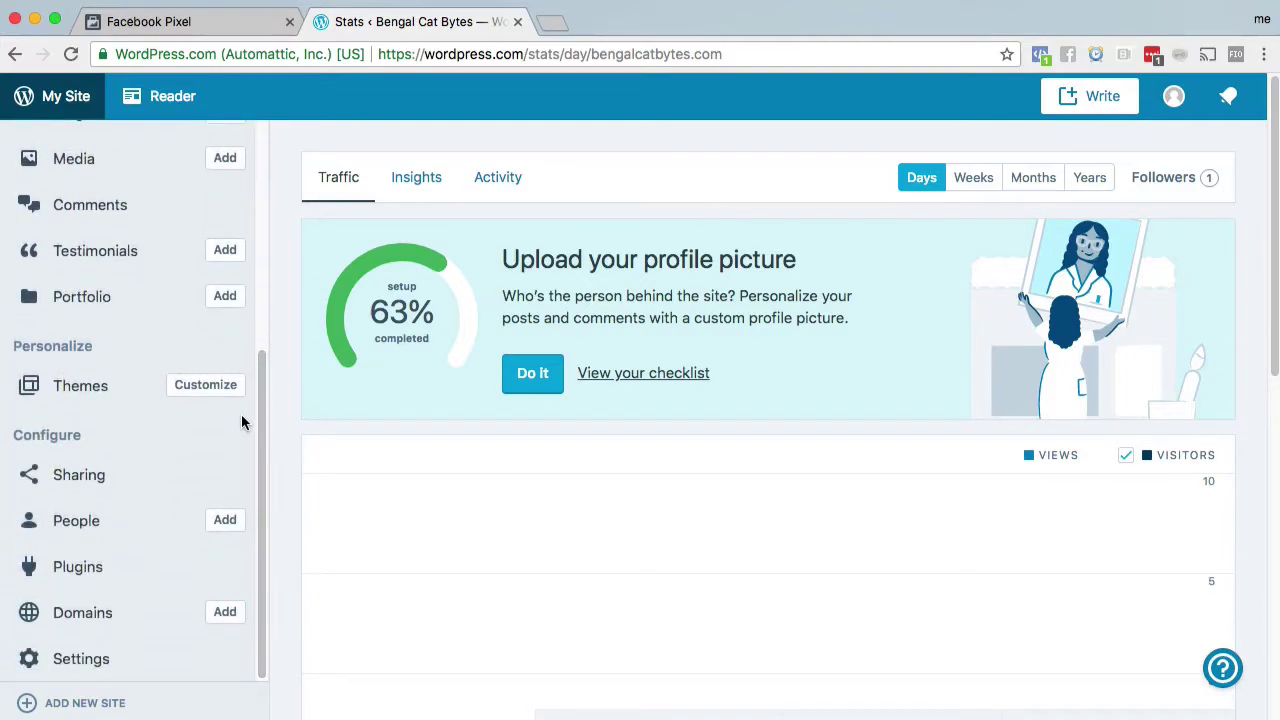
pyautogui.click(78, 566)
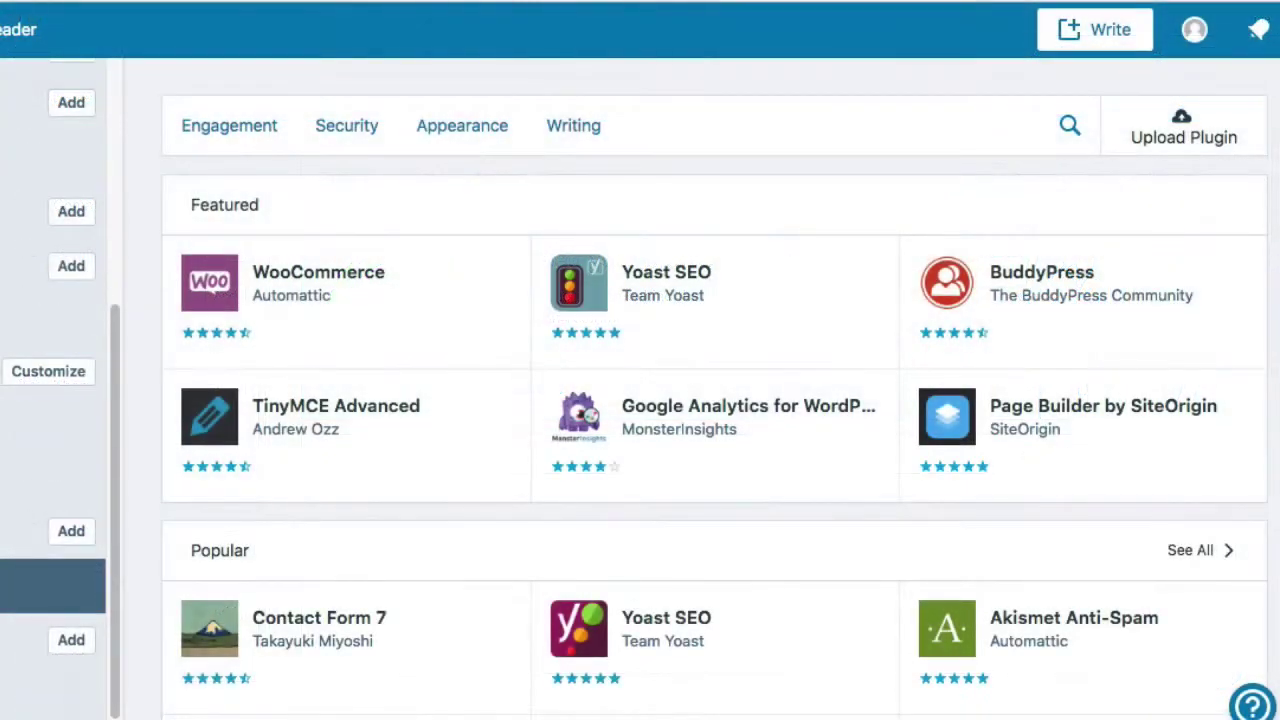
pyautogui.click(1163, 156)
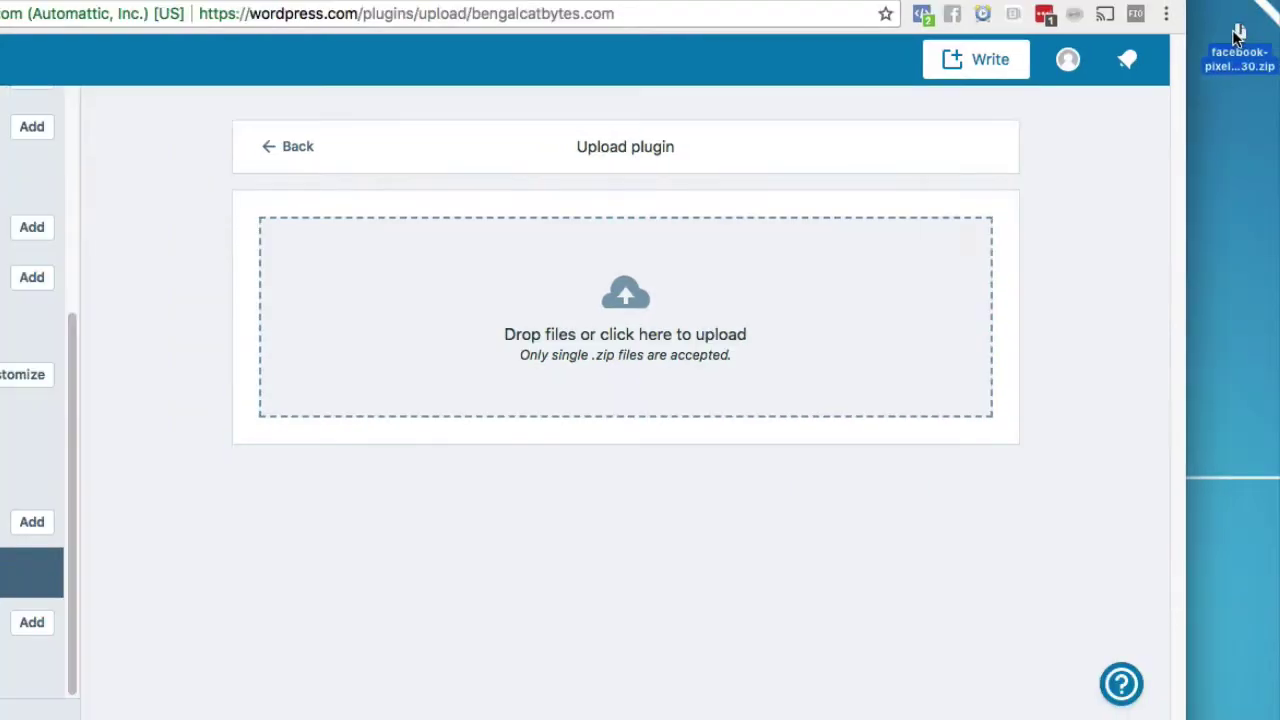
# Step: Upload the Facebook pixel .zip file from the desktop as a WordPress plugin
pyautogui.moveTo(1272, 581); pyautogui.dragTo(1266, 27)
pyautogui.click(1246, 115)
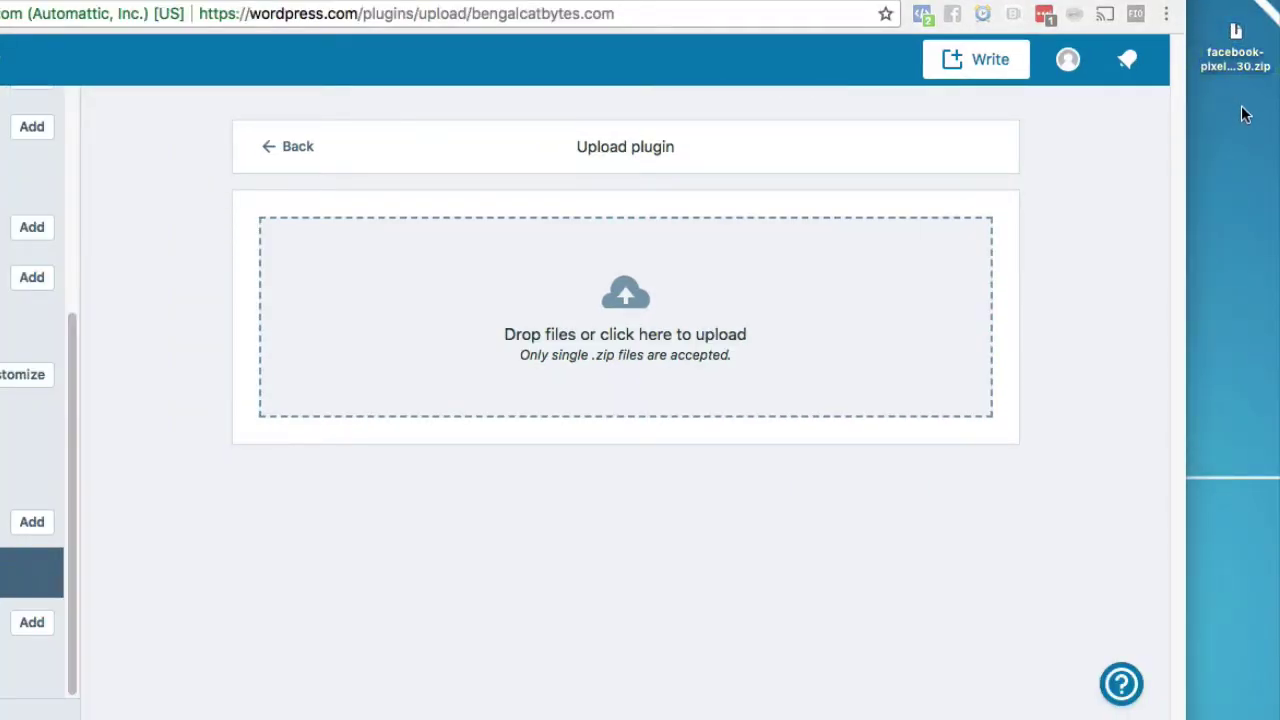
pyautogui.moveTo(1229, 63); pyautogui.dragTo(803, 356)
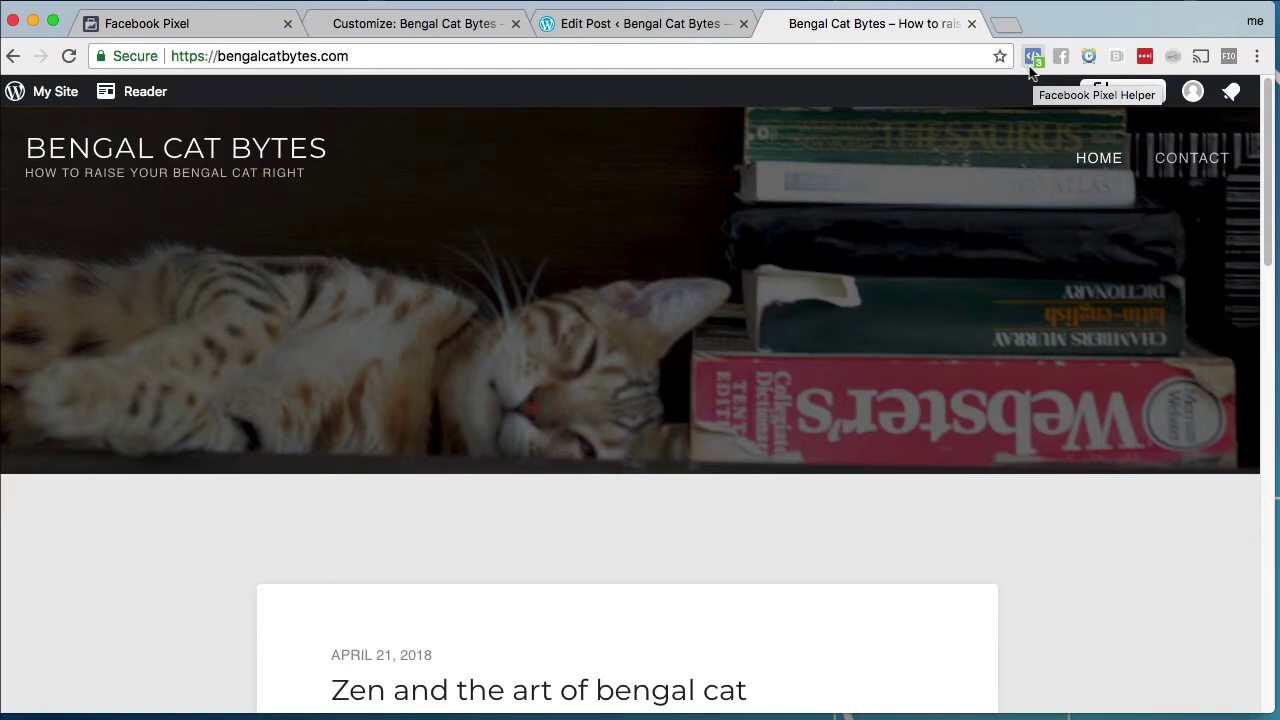
# Step: Check the pixel on the Bengal Cat Bytes home page with Facebook Pixel Helper
pyautogui.click(1031, 64)
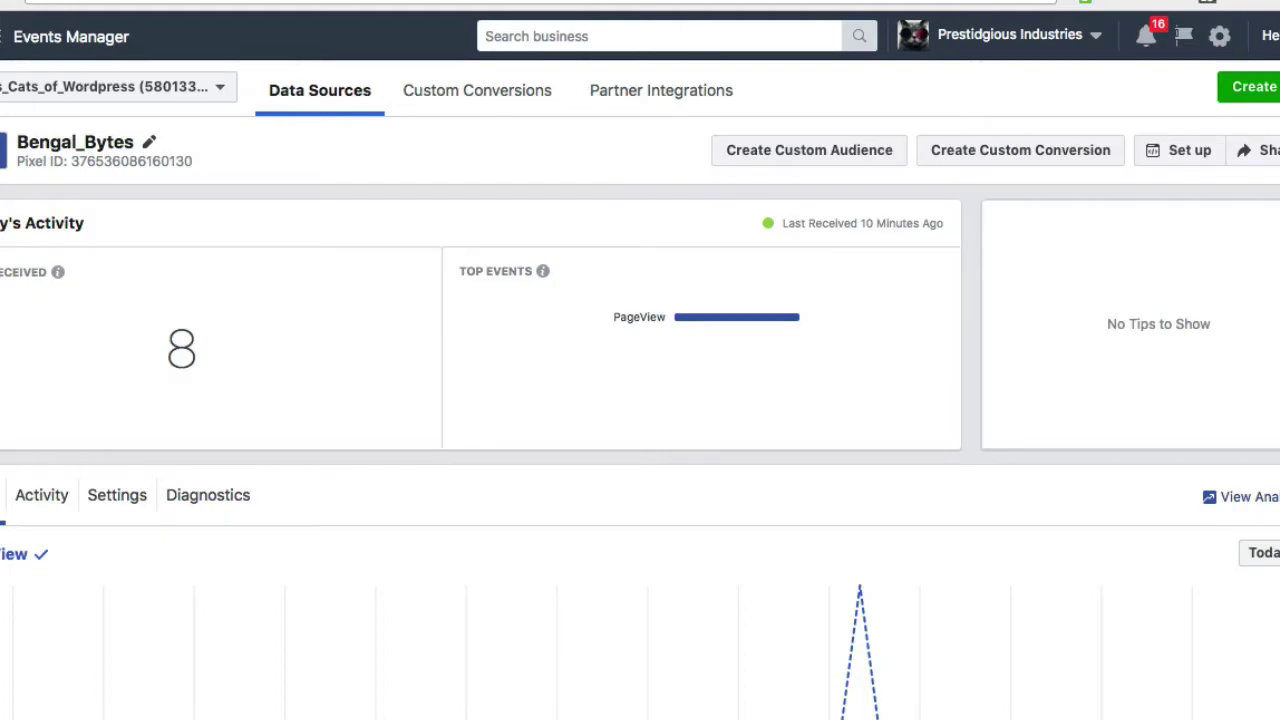
# Step: Break down the events received by the Bengal_Bytes pixel by URL and review its activity in Events Manager
pyautogui.scroll(-1, 640, 385)
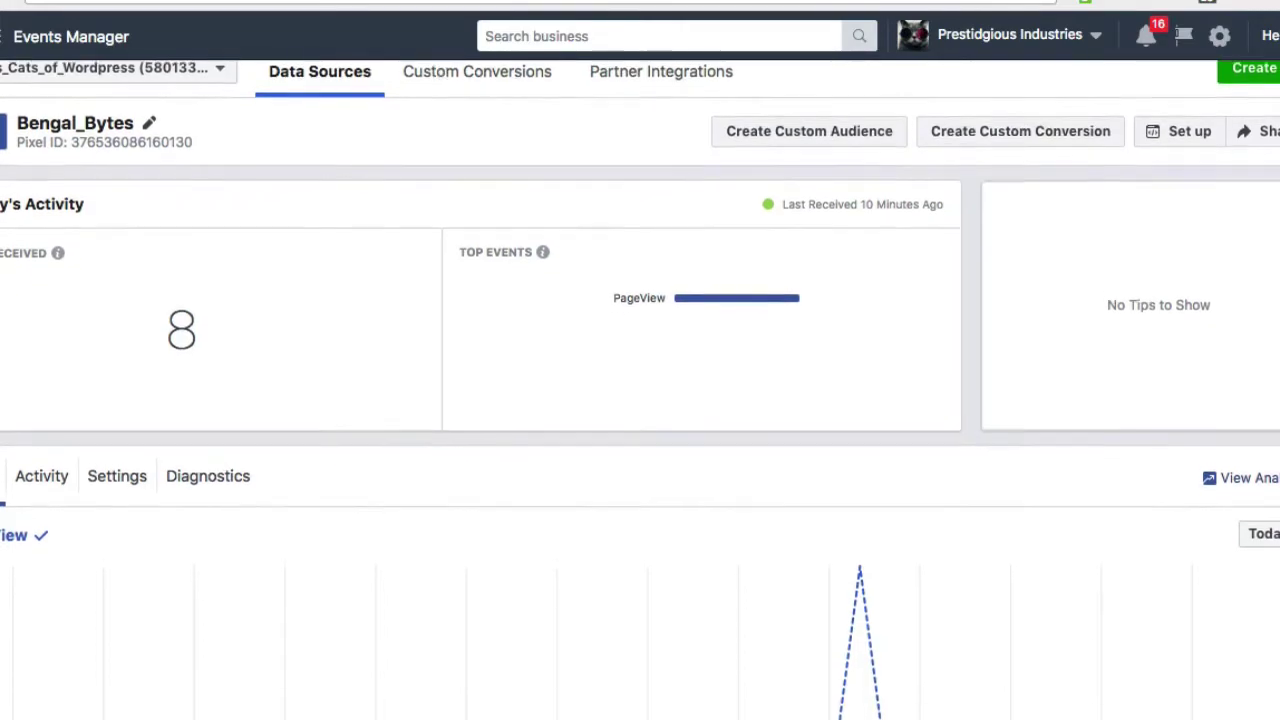
pyautogui.scroll(-5, 640, 385)
pyautogui.click(1269, 553)
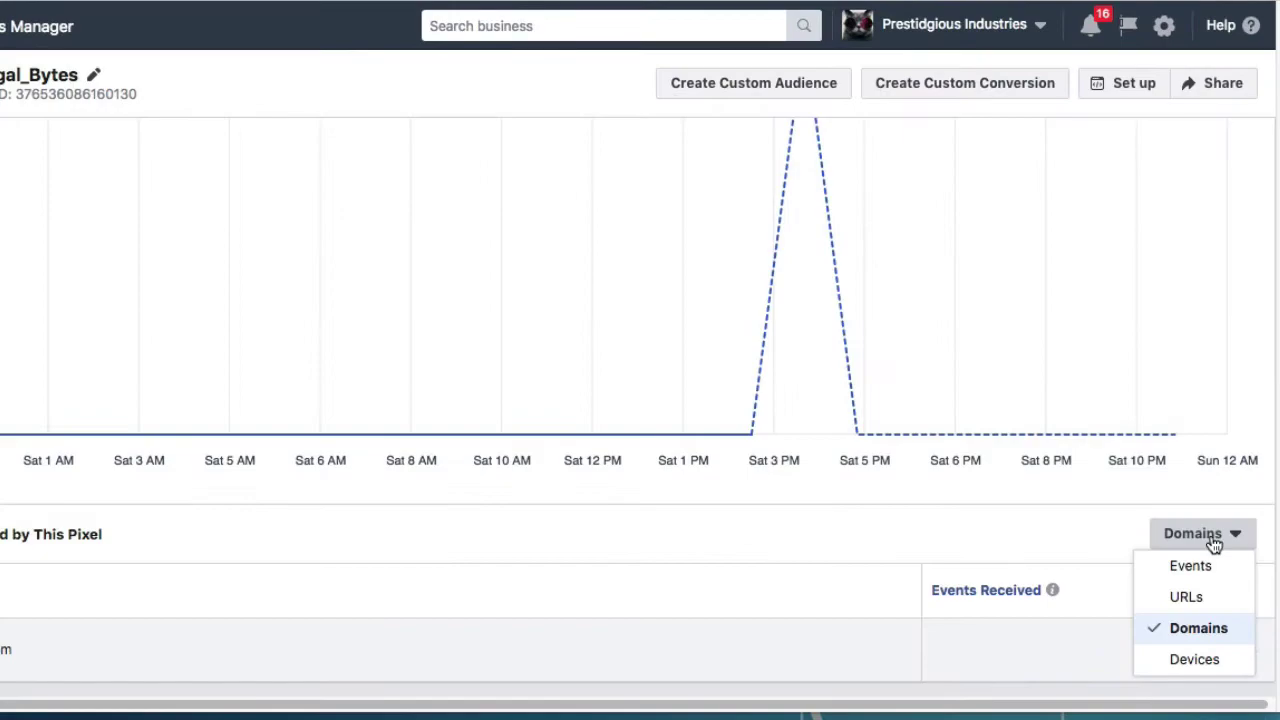
pyautogui.click(1190, 597)
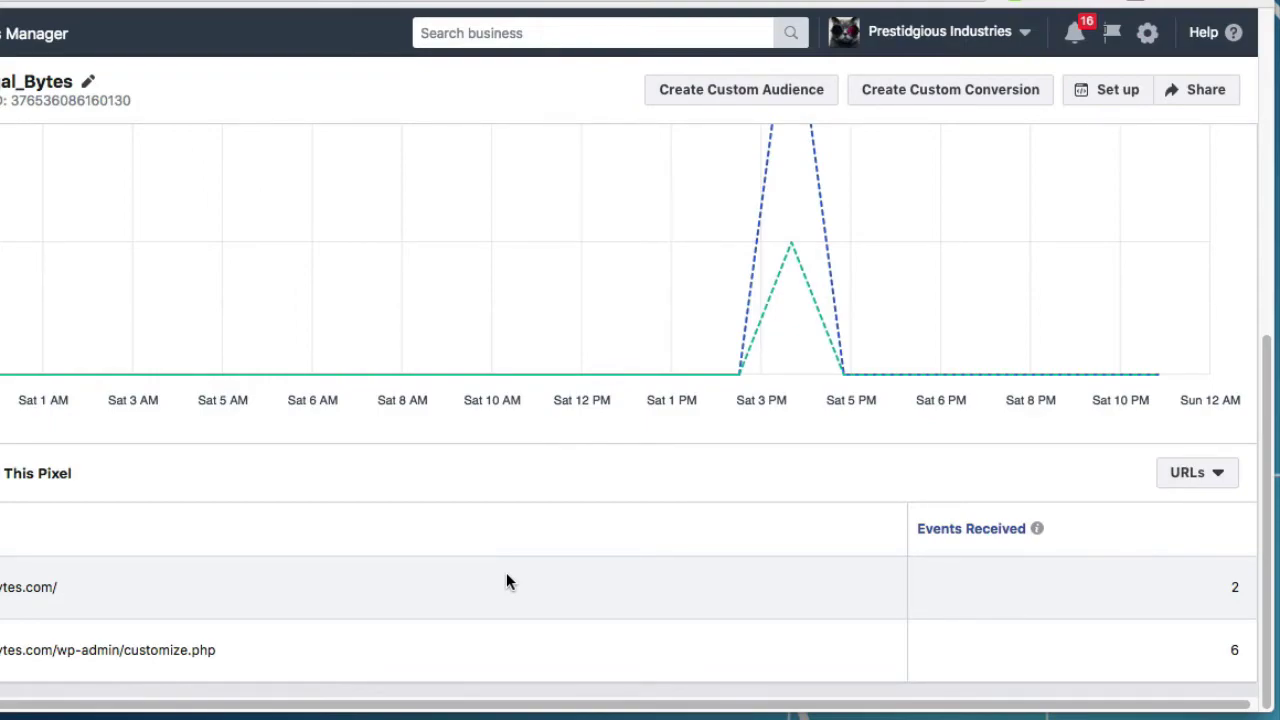
pyautogui.scroll(5, 506, 582)
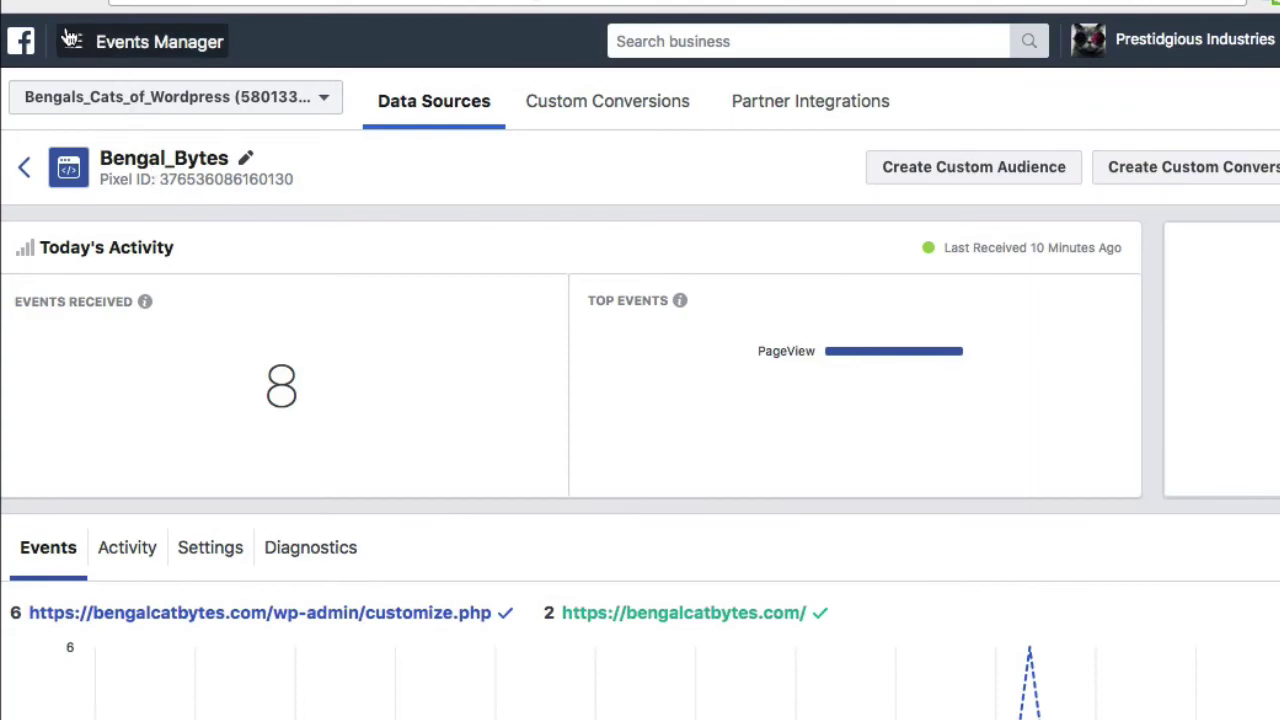
# Step: Return to the Pixels page from the full list of Facebook business tools
pyautogui.click(67, 38)
pyautogui.click(186, 596)
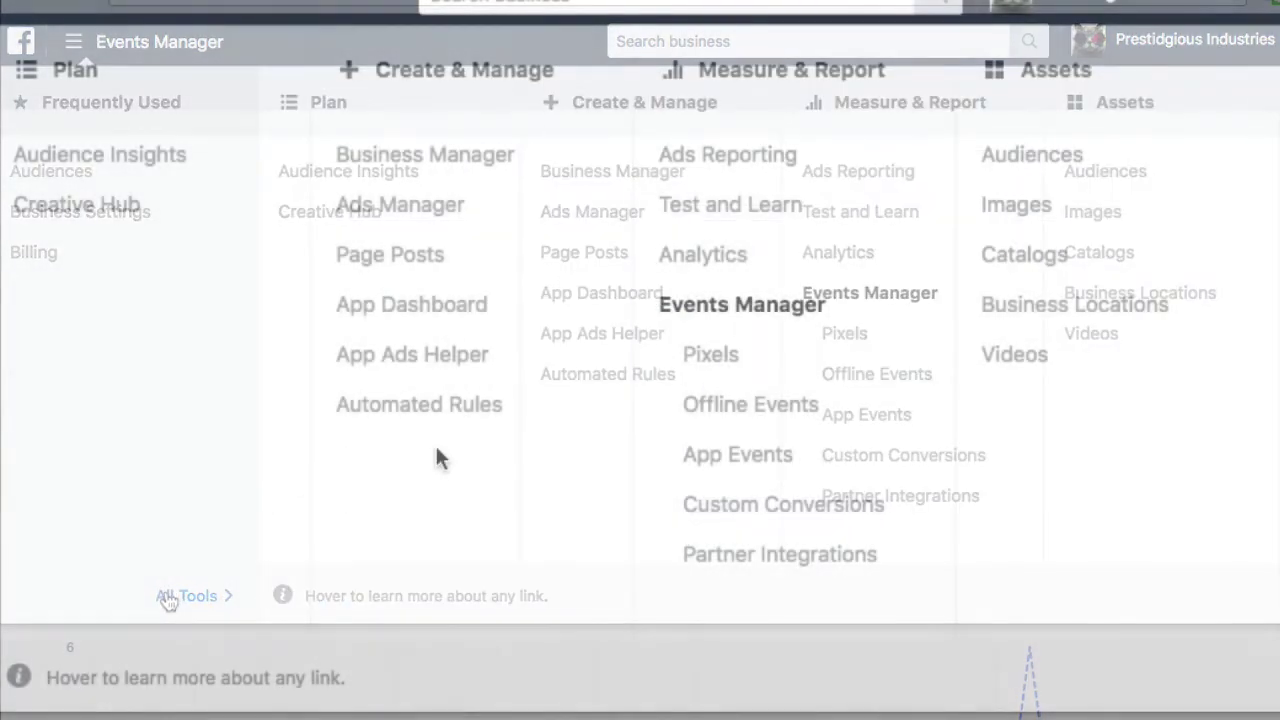
pyautogui.moveTo(720, 374)
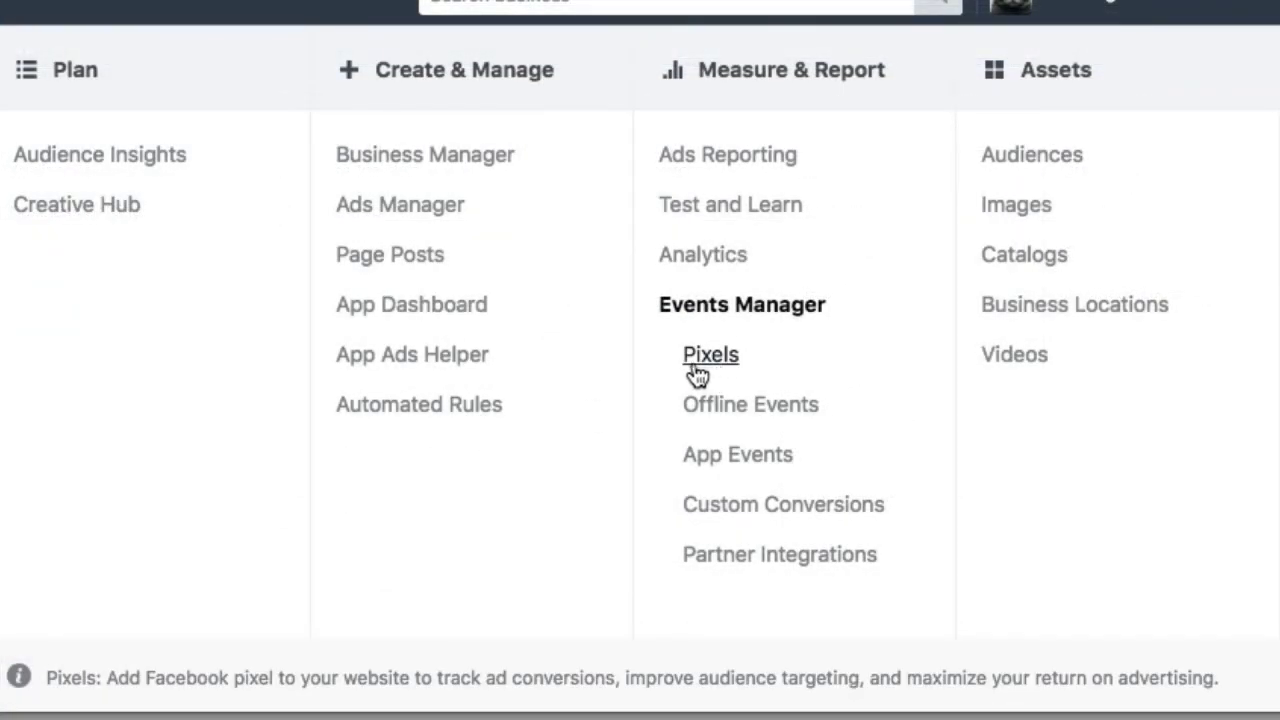